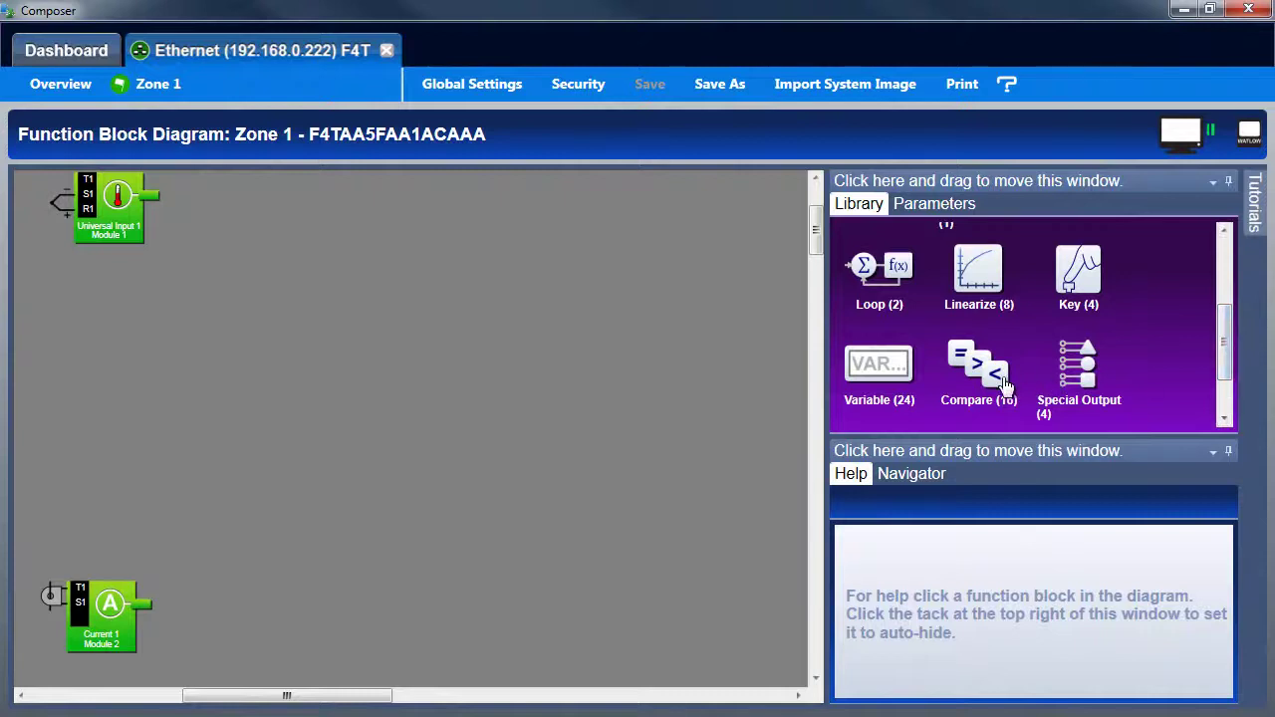
- Add a Compare block, wire Universal Input 1 into its A input, and set it to Less Than
{"action": "left_click_drag", "start_coordinate": [981, 371], "coordinate": [339, 349]}
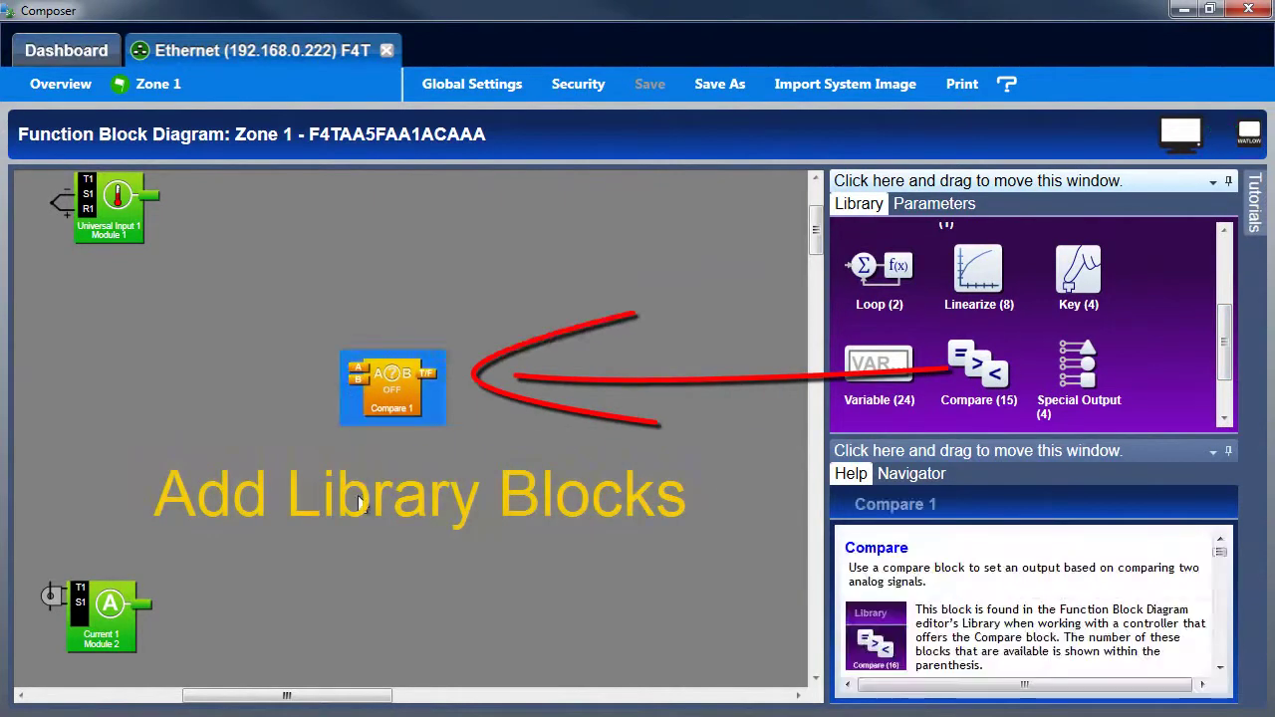
{"action": "left_click", "coordinate": [359, 521]}
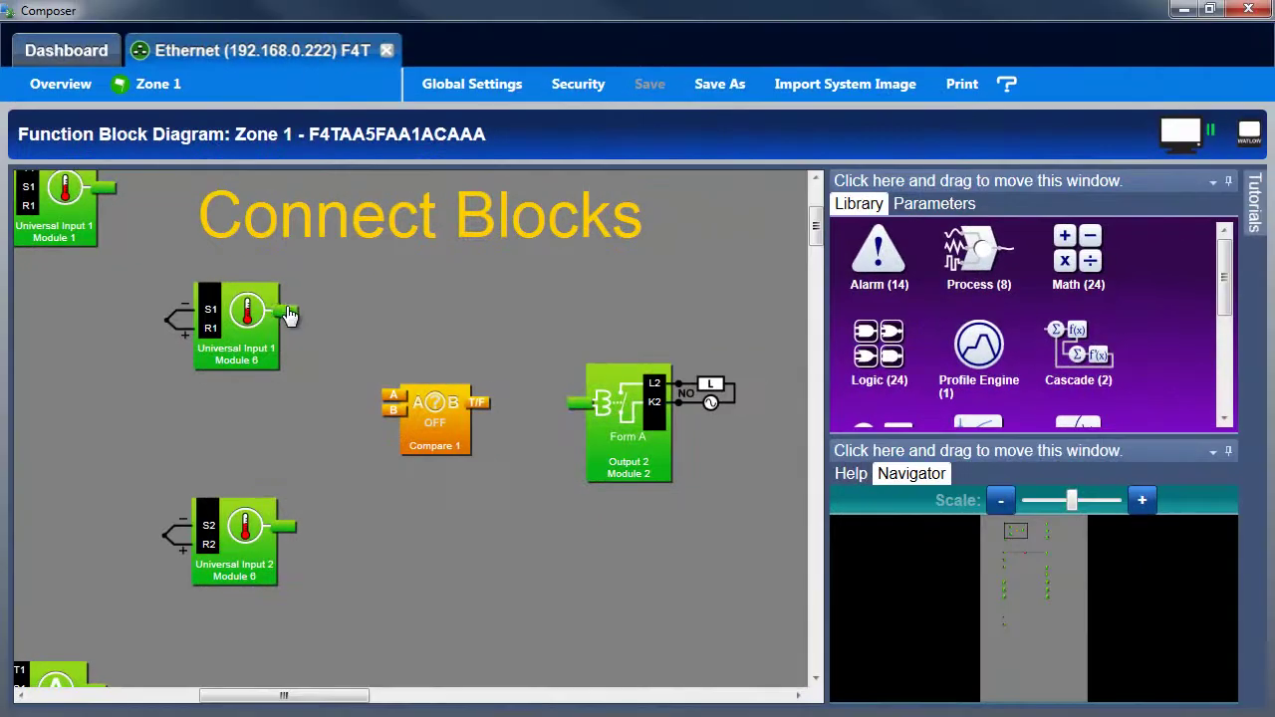
{"action": "left_click_drag", "start_coordinate": [290, 314], "coordinate": [290, 525]}
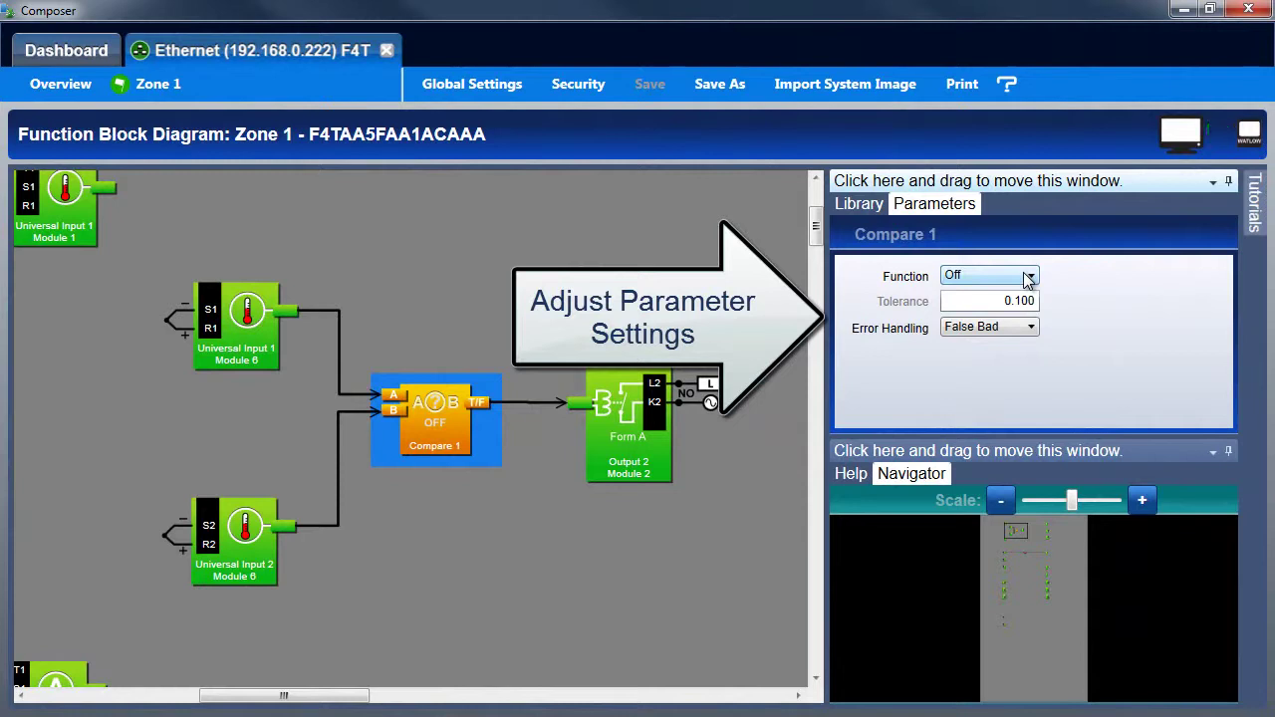
{"action": "left_click", "coordinate": [1028, 280]}
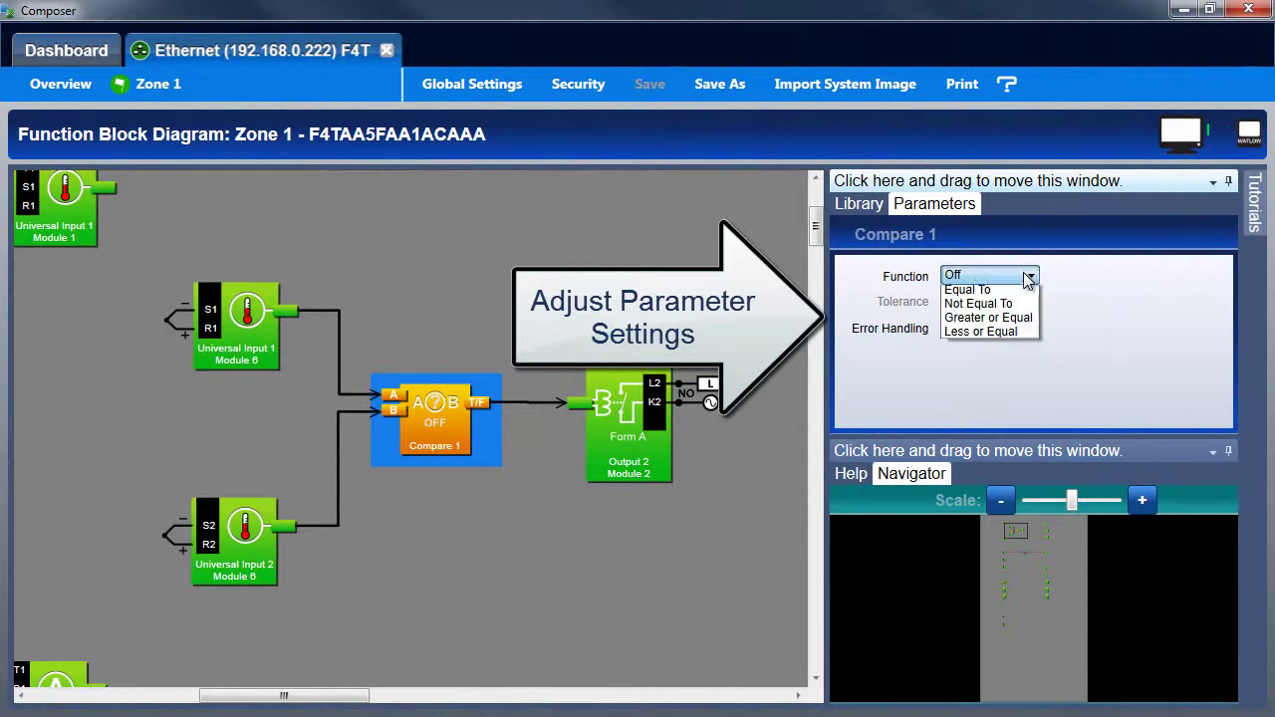
{"action": "left_click", "coordinate": [1014, 318]}
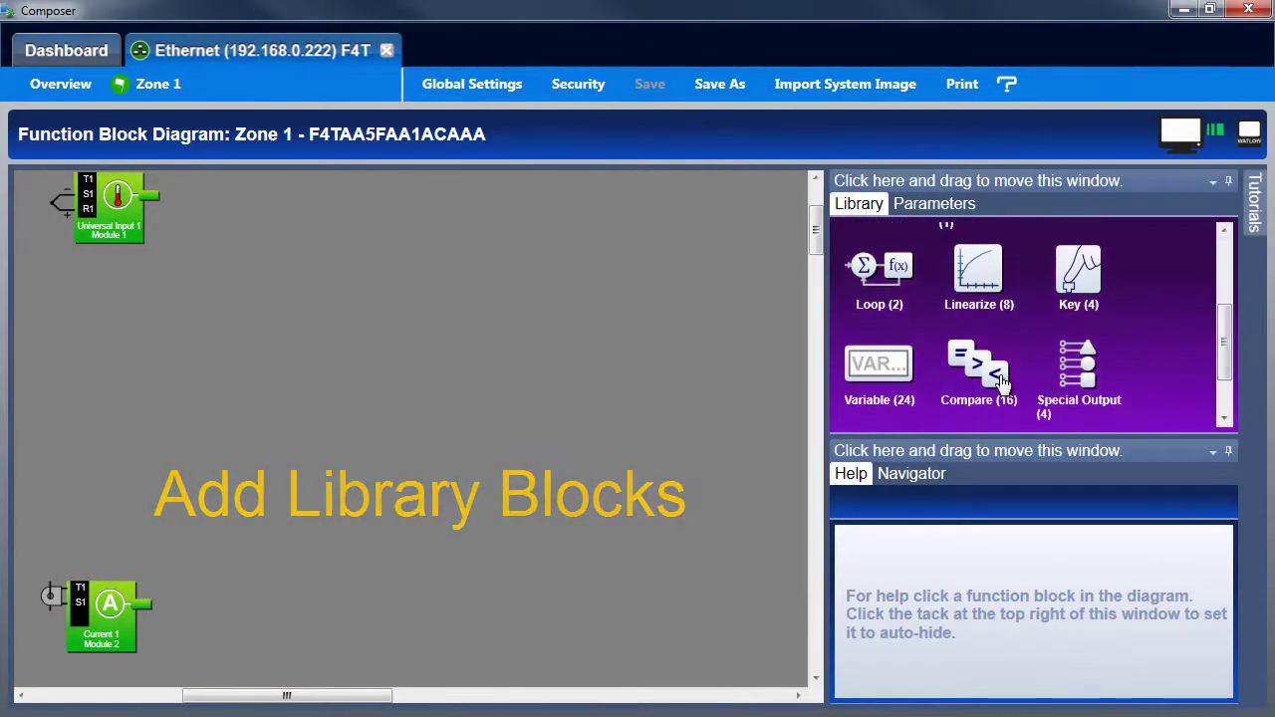
- Place a fresh Compare 1 block on the diagram
{"action": "left_click_drag", "start_coordinate": [978, 370], "coordinate": [356, 401]}
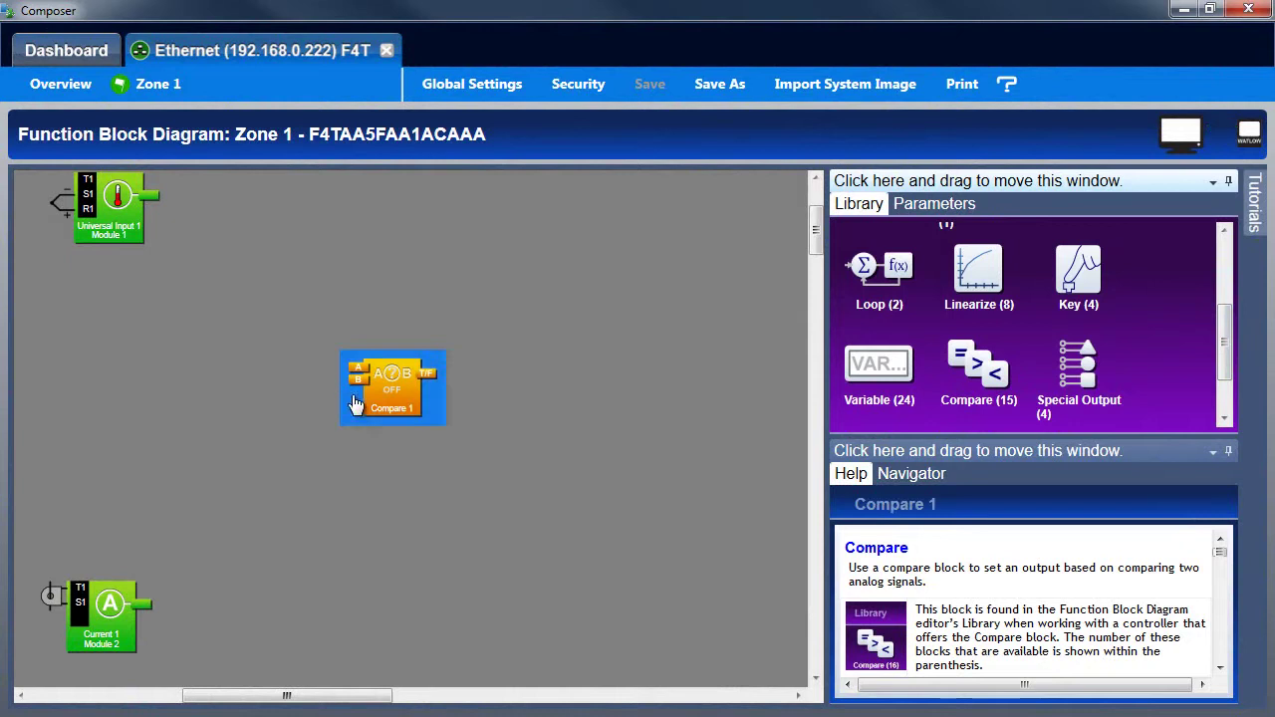
{"action": "left_click", "coordinate": [359, 528]}
{"action": "scroll", "coordinate": [1214, 317], "scroll_direction": "up", "scroll_amount": 5}
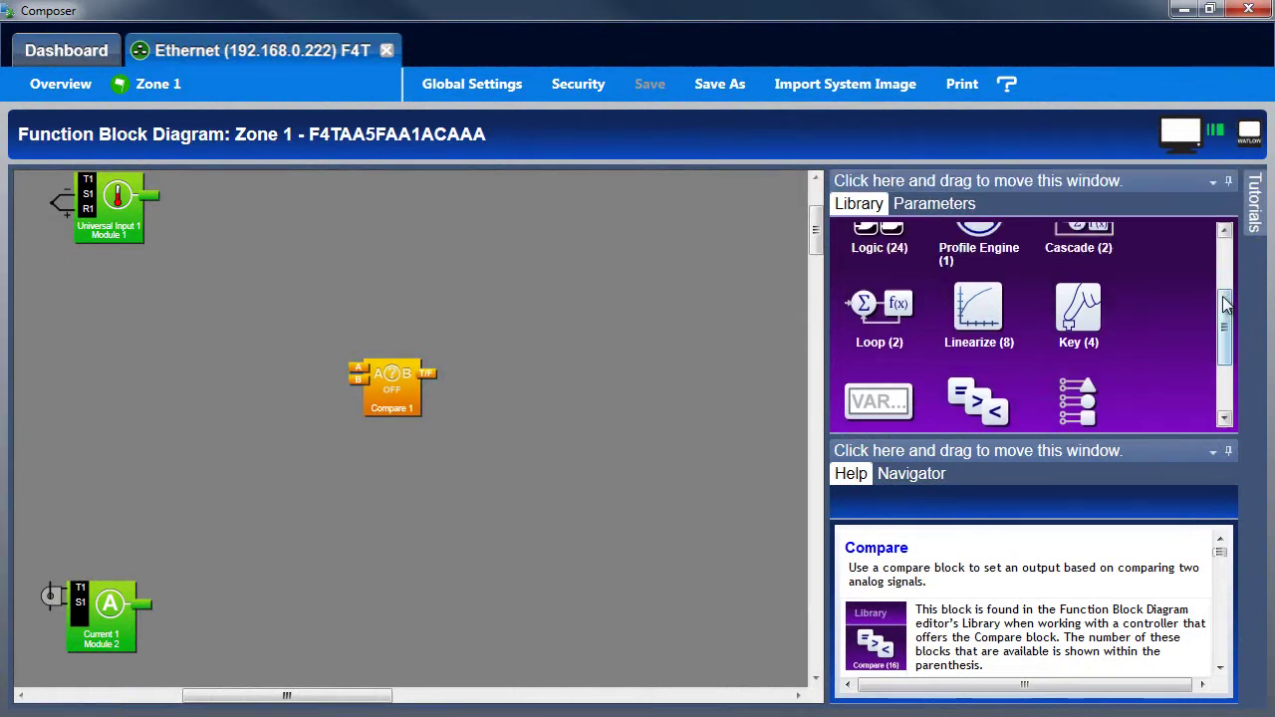
- Add a trial Math 1 block beside Compare 1, then delete it again
{"action": "left_click_drag", "start_coordinate": [694, 400], "coordinate": [406, 360]}
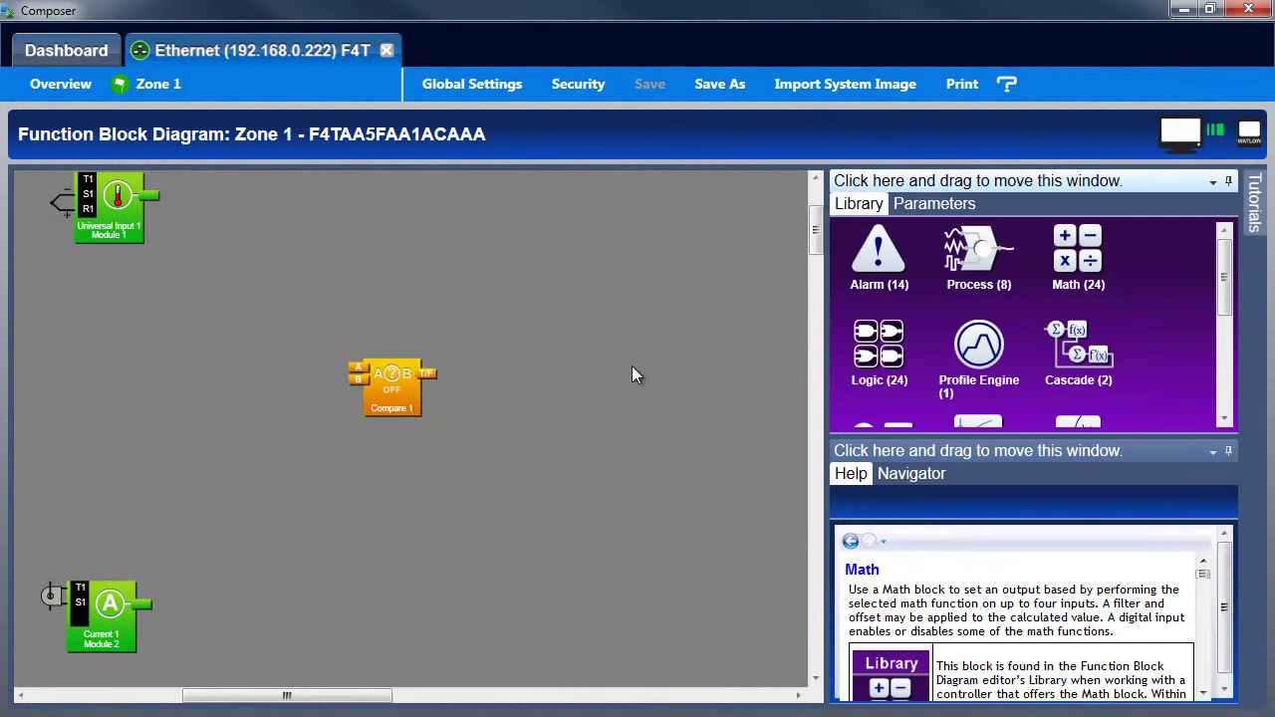
{"action": "left_click_drag", "start_coordinate": [1078, 254], "coordinate": [482, 340]}
{"action": "left_click", "coordinate": [645, 426]}
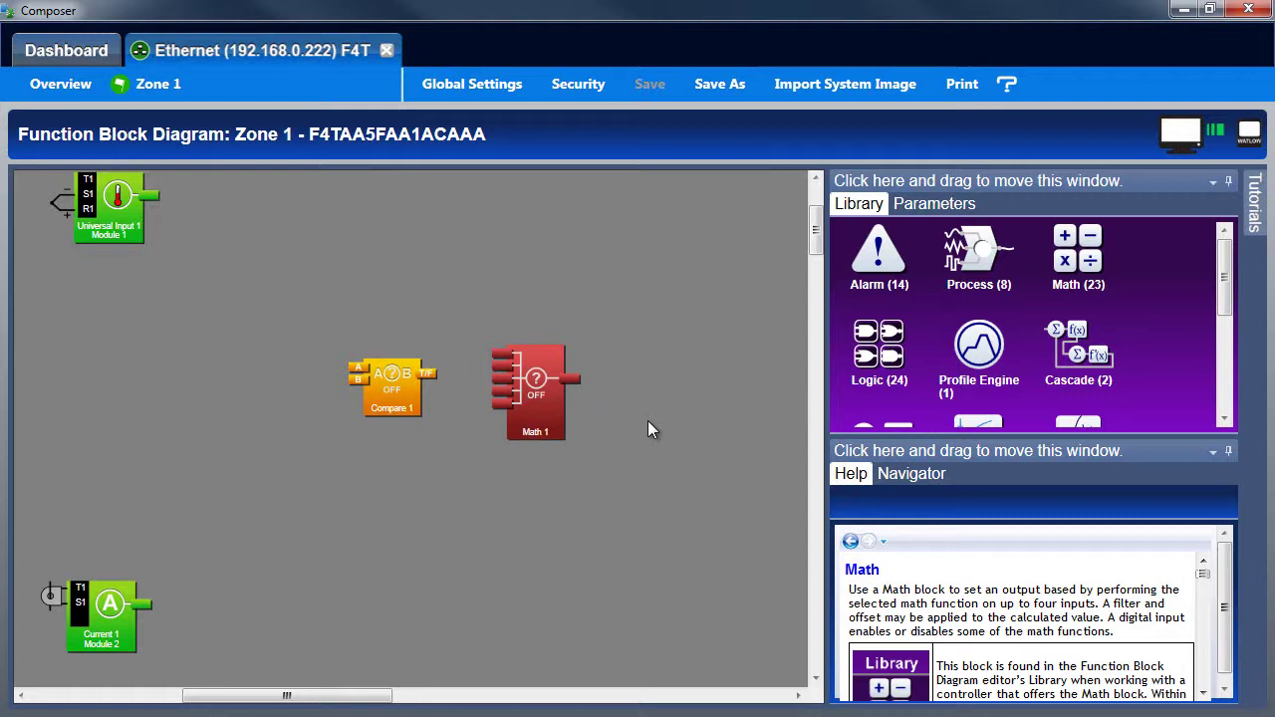
{"action": "left_click", "coordinate": [528, 416]}
{"action": "key", "text": "Delete"}
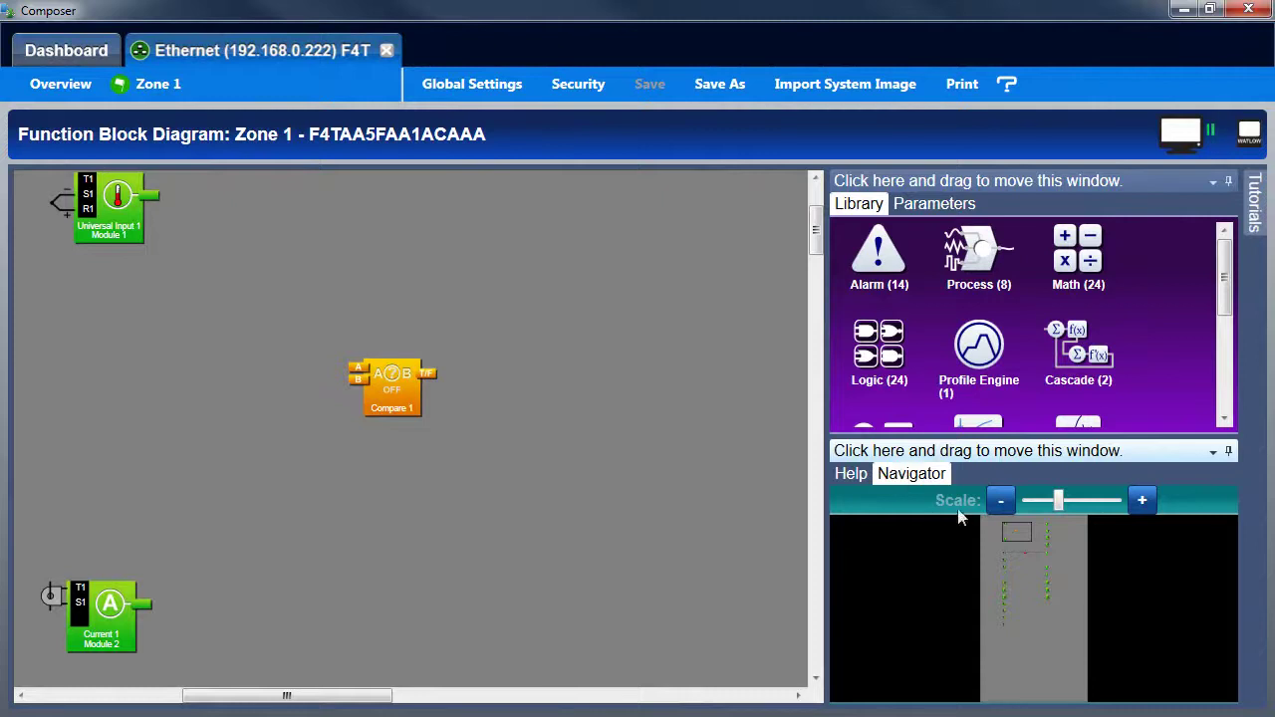
- Reposition the Output 2 Form A block so it sits immediately right of Compare 1
{"action": "left_click_drag", "start_coordinate": [1016, 528], "coordinate": [1039, 546]}
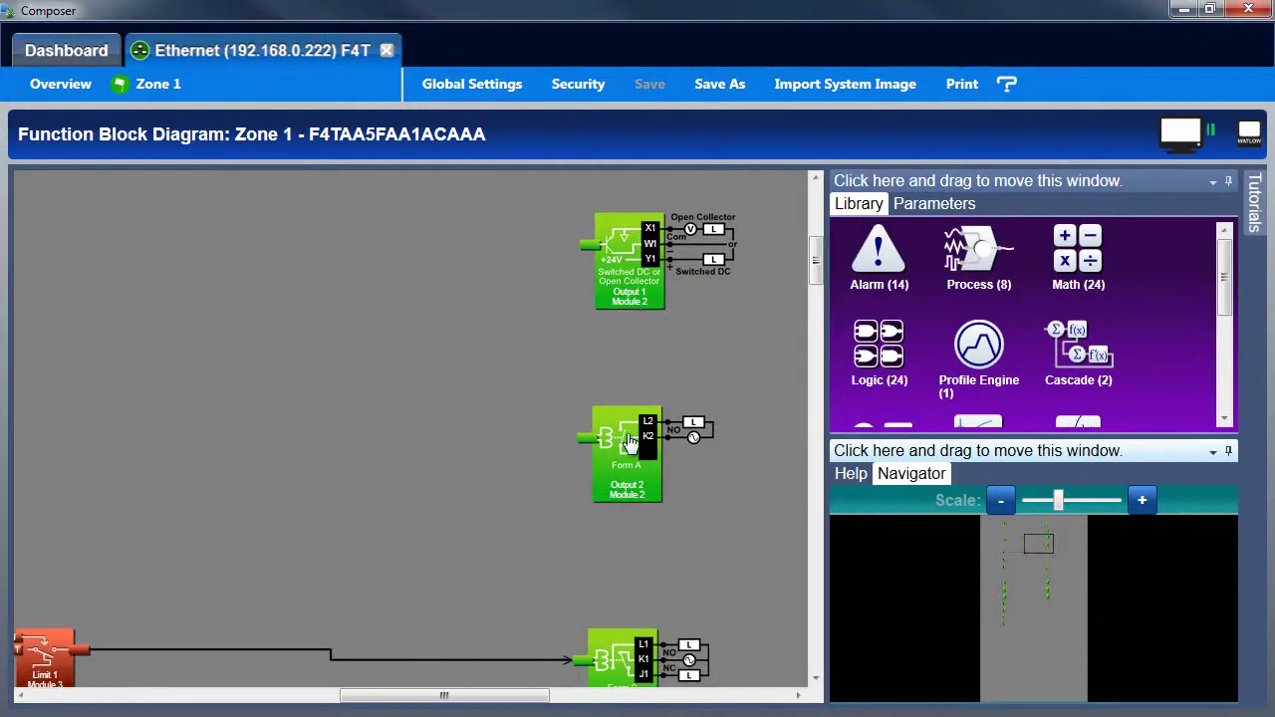
{"action": "left_click_drag", "start_coordinate": [618, 421], "coordinate": [236, 482]}
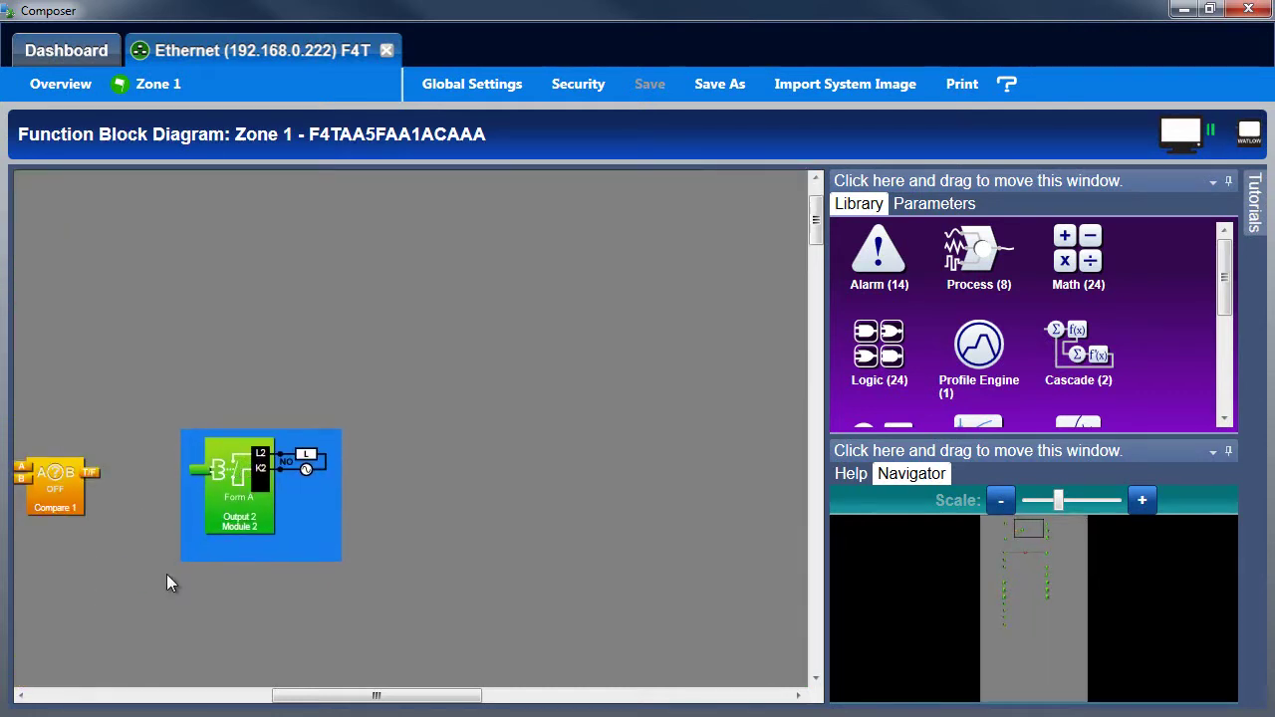
{"action": "left_click_drag", "start_coordinate": [93, 598], "coordinate": [395, 486]}
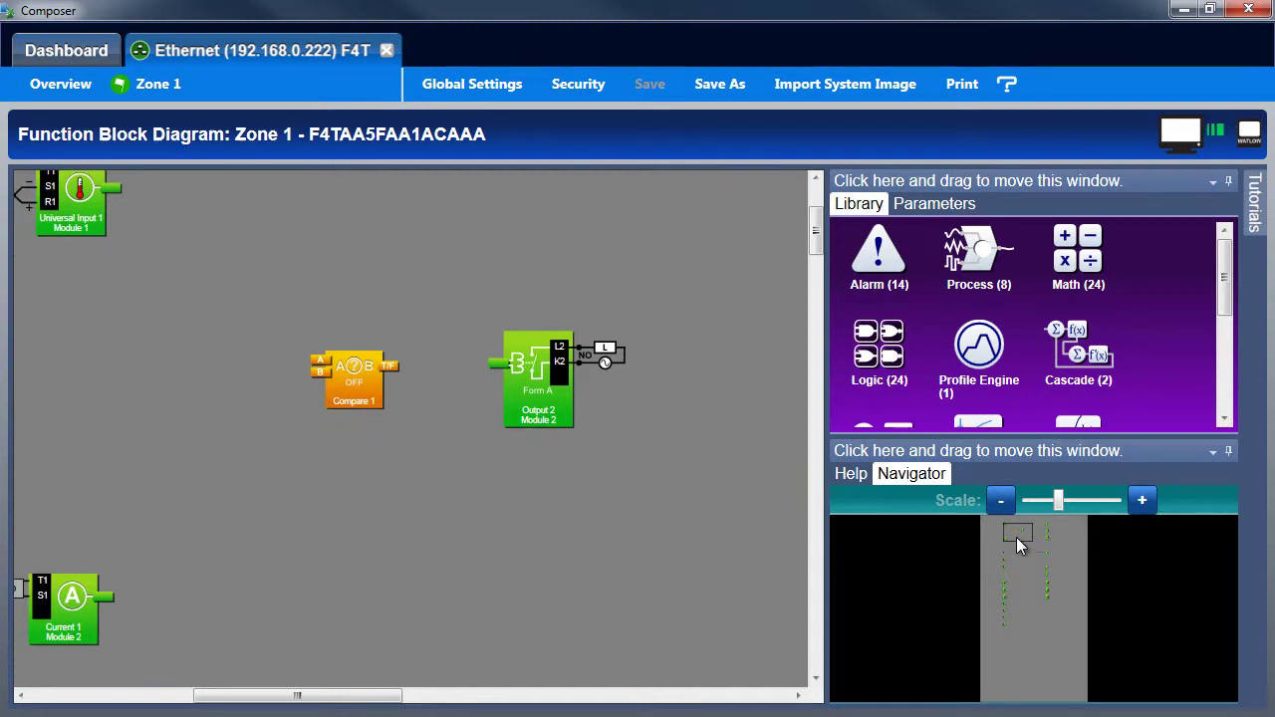
{"action": "left_click_drag", "start_coordinate": [1016, 537], "coordinate": [1001, 603]}
- Select Module 6 Universal Inputs 1 and 2 together and move them up beside Compare 1
{"action": "left_click", "coordinate": [442, 404]}
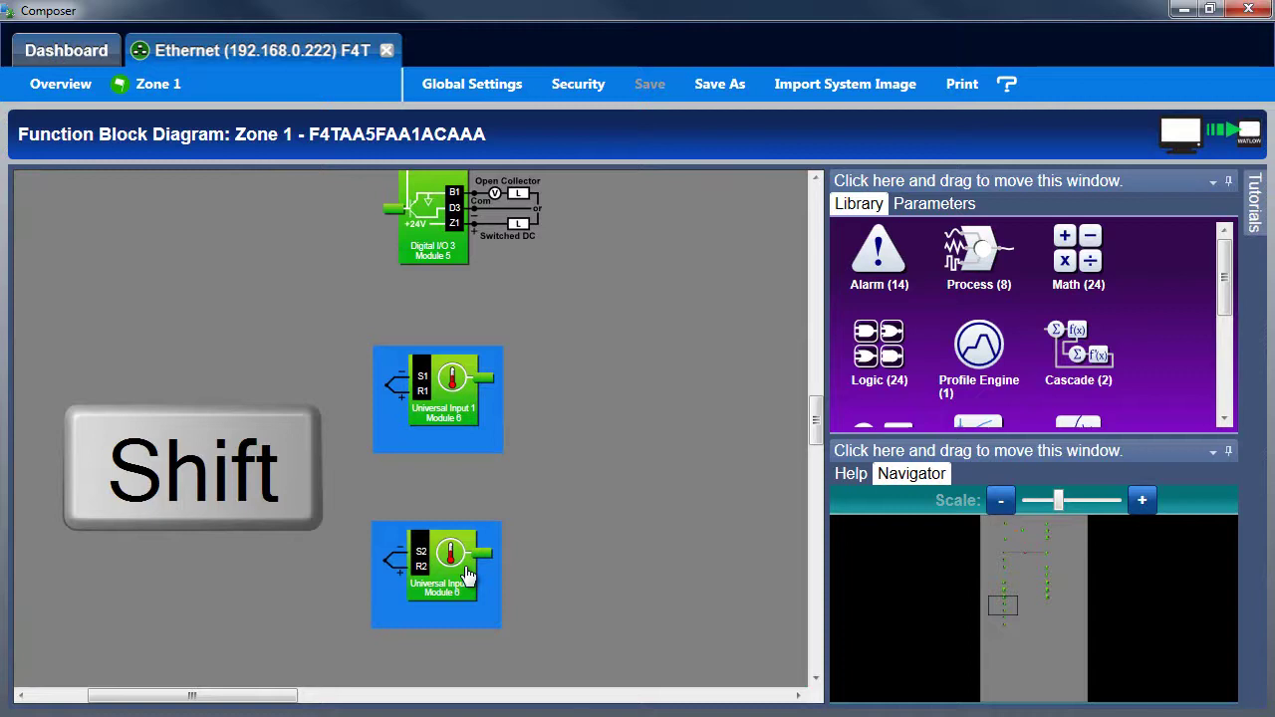
{"action": "left_click", "coordinate": [468, 576], "text": "shift"}
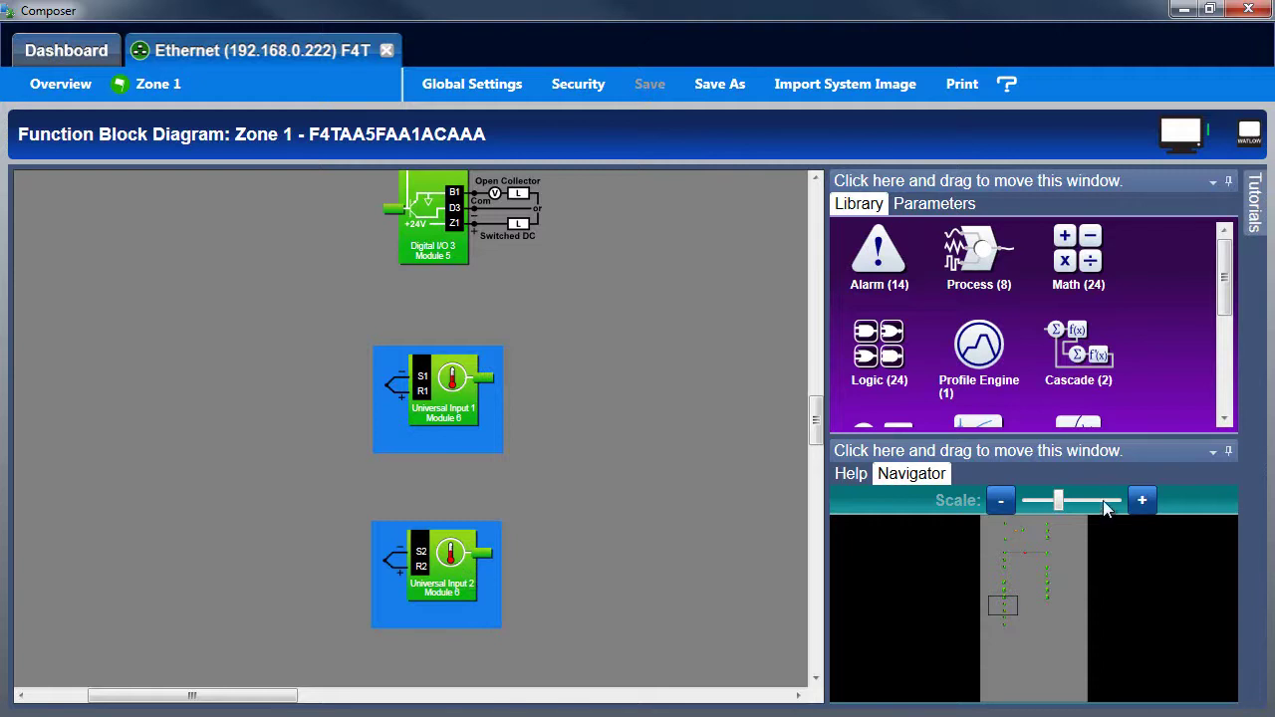
{"action": "left_click_drag", "start_coordinate": [1061, 500], "coordinate": [1021, 500]}
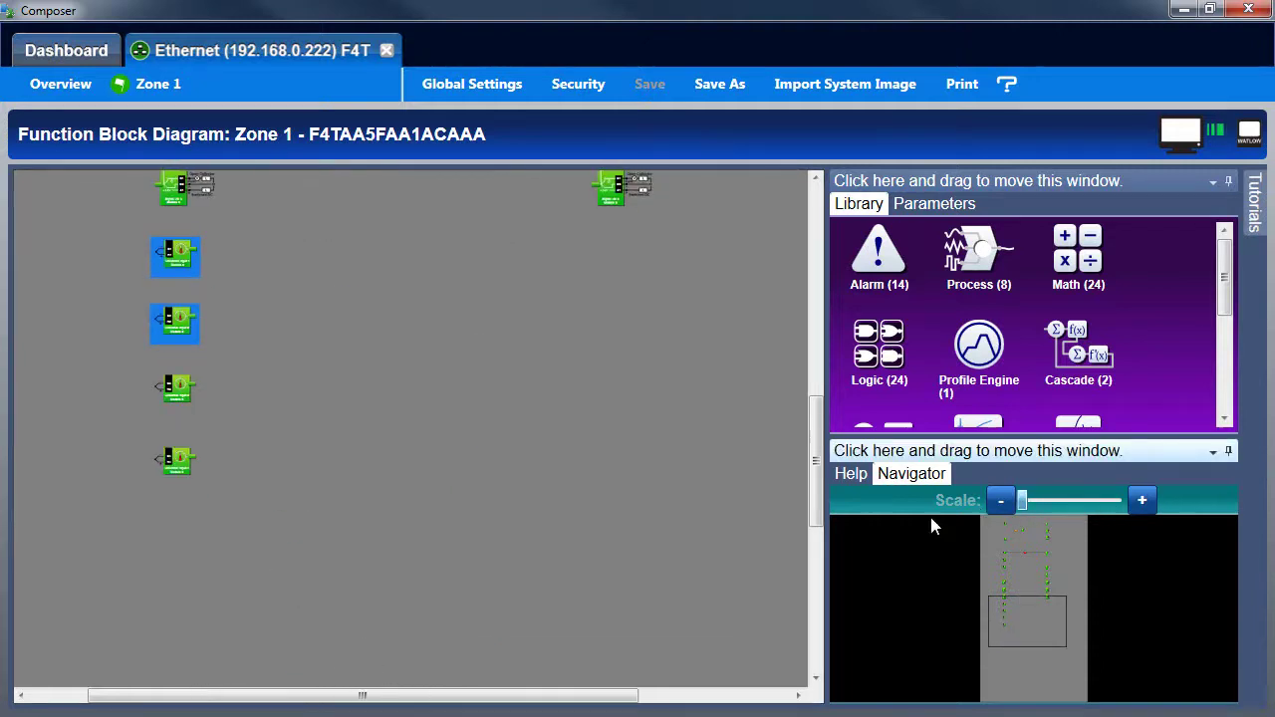
{"action": "left_click_drag", "start_coordinate": [188, 270], "coordinate": [242, 422]}
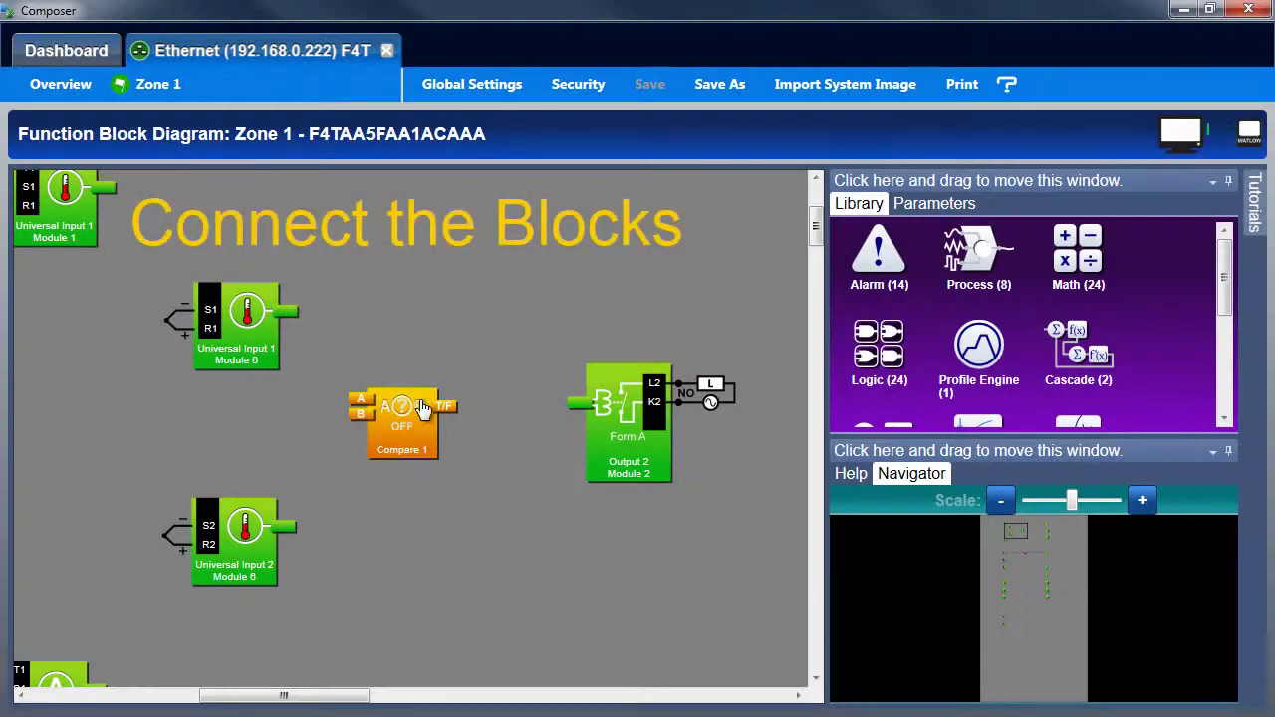
- Nudge Compare 1 right, wire Universal Input 1 into input A, and T/F into Output 2
{"action": "left_click_drag", "start_coordinate": [414, 432], "coordinate": [448, 426]}
{"action": "left_click", "coordinate": [596, 573]}
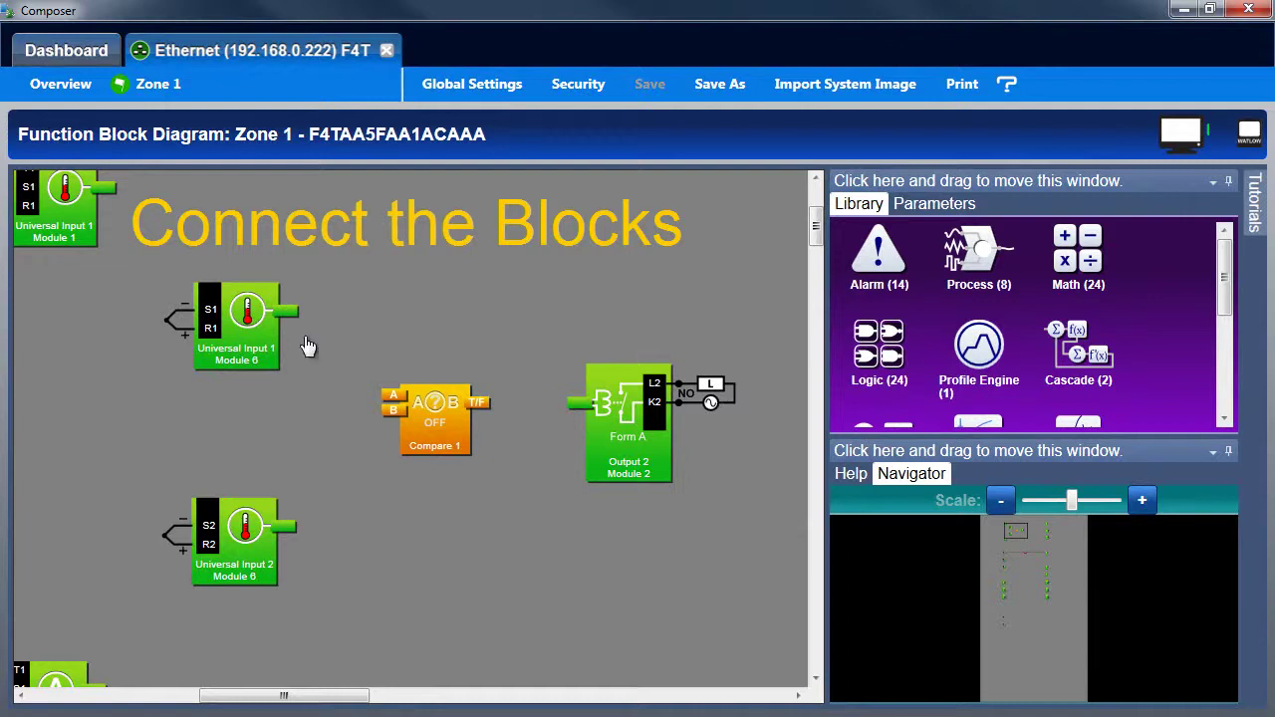
{"action": "left_click_drag", "start_coordinate": [286, 312], "coordinate": [296, 530]}
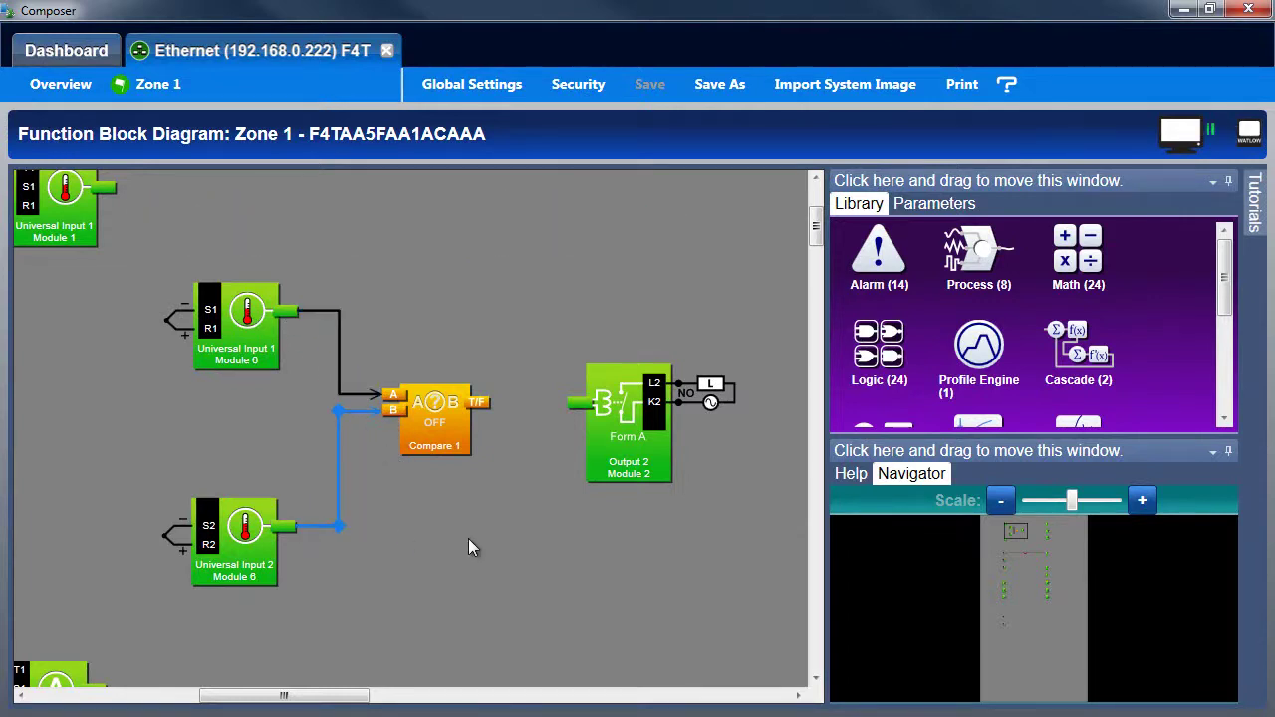
{"action": "left_click_drag", "start_coordinate": [477, 411], "coordinate": [546, 422]}
{"action": "left_click_drag", "start_coordinate": [546, 423], "coordinate": [574, 403]}
{"action": "left_click", "coordinate": [557, 532]}
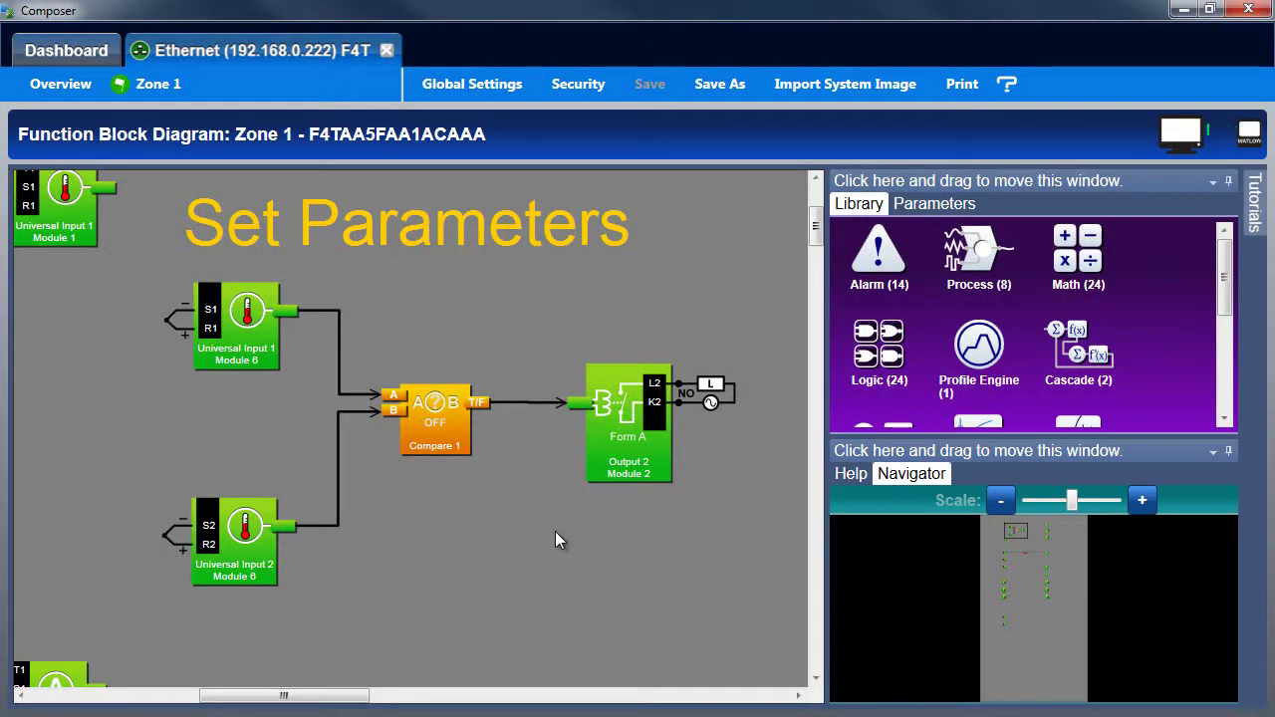
- Set Compare 1's Function parameter to Less Than
{"action": "left_click", "coordinate": [434, 440]}
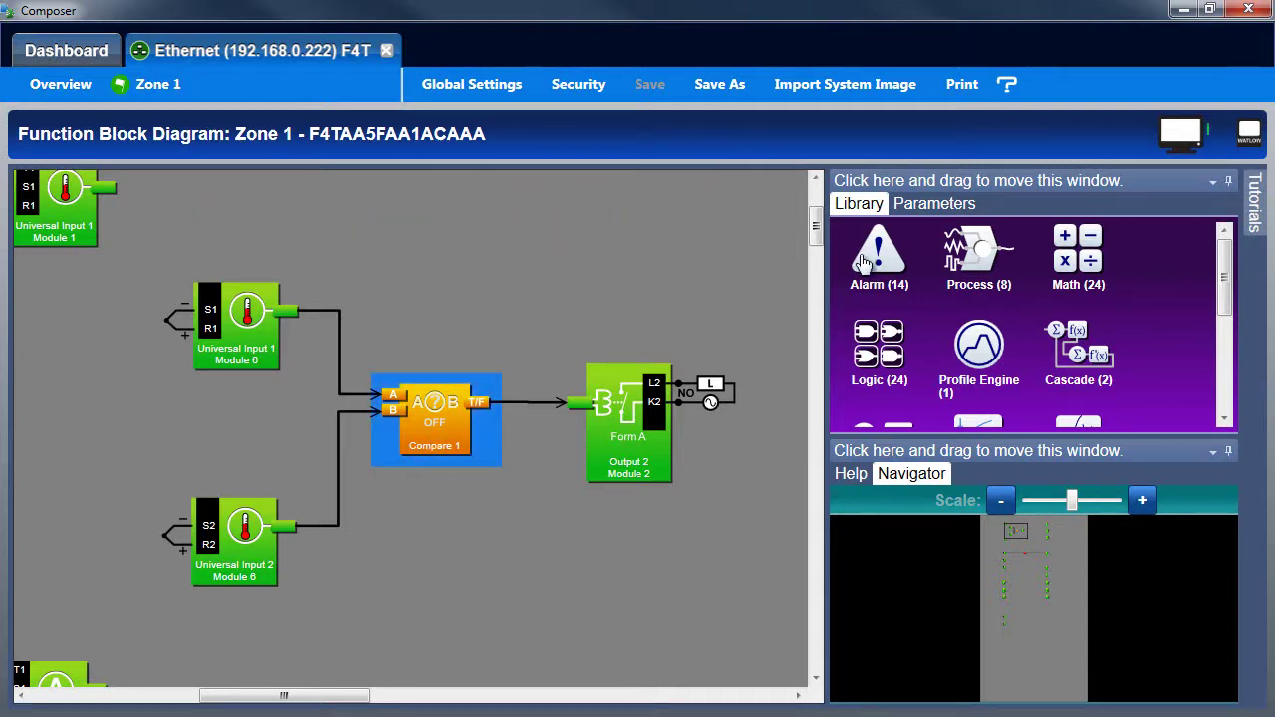
{"action": "left_click", "coordinate": [923, 207]}
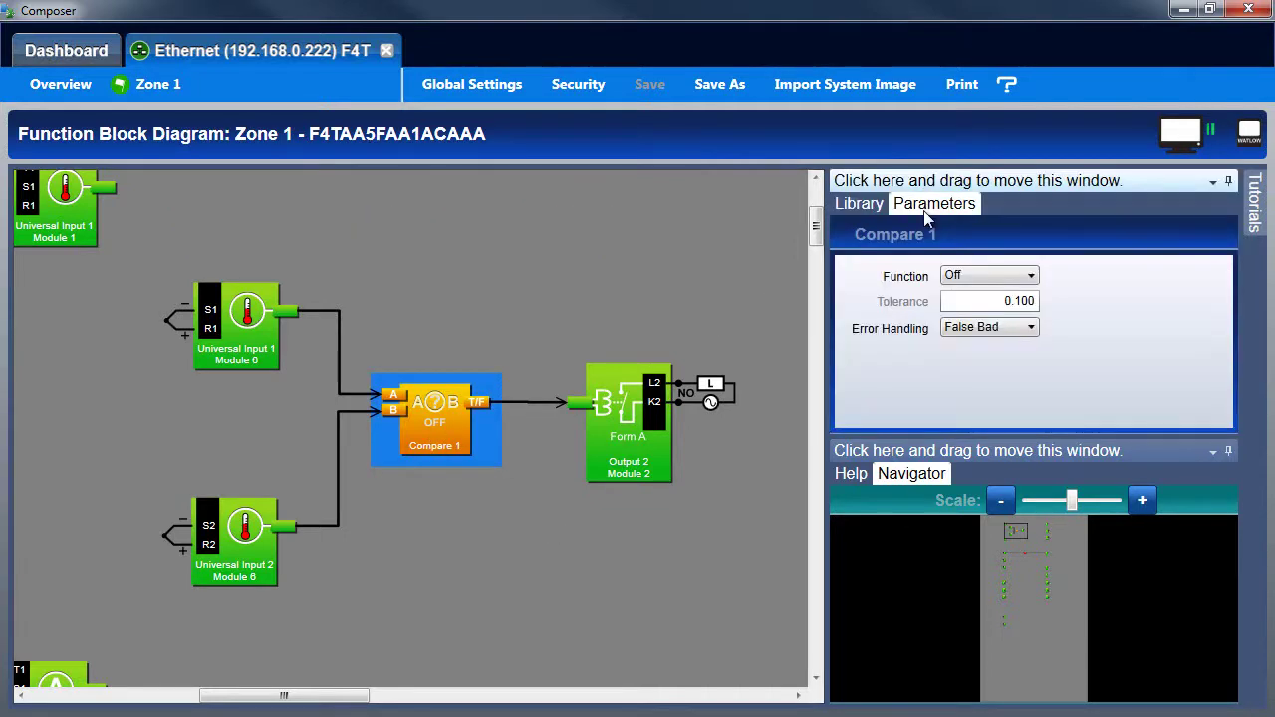
{"action": "left_click", "coordinate": [1027, 279]}
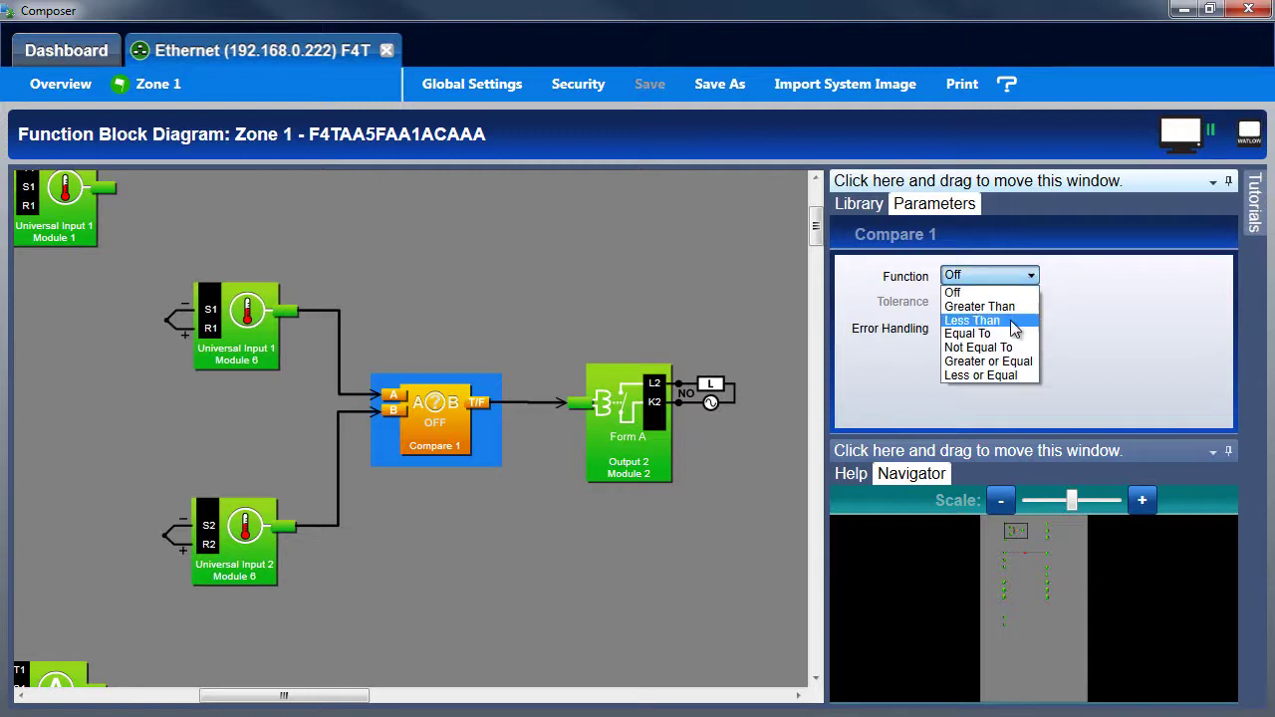
{"action": "left_click", "coordinate": [1011, 315]}
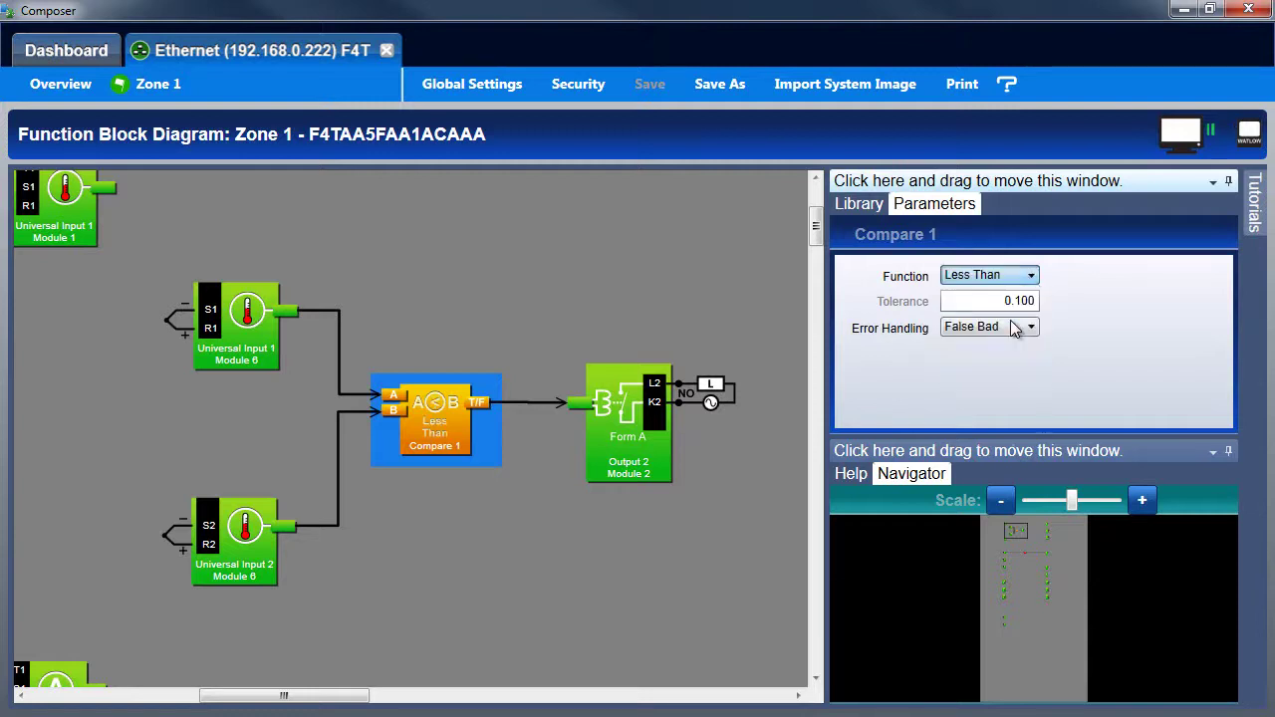
{"action": "left_click", "coordinate": [773, 491]}
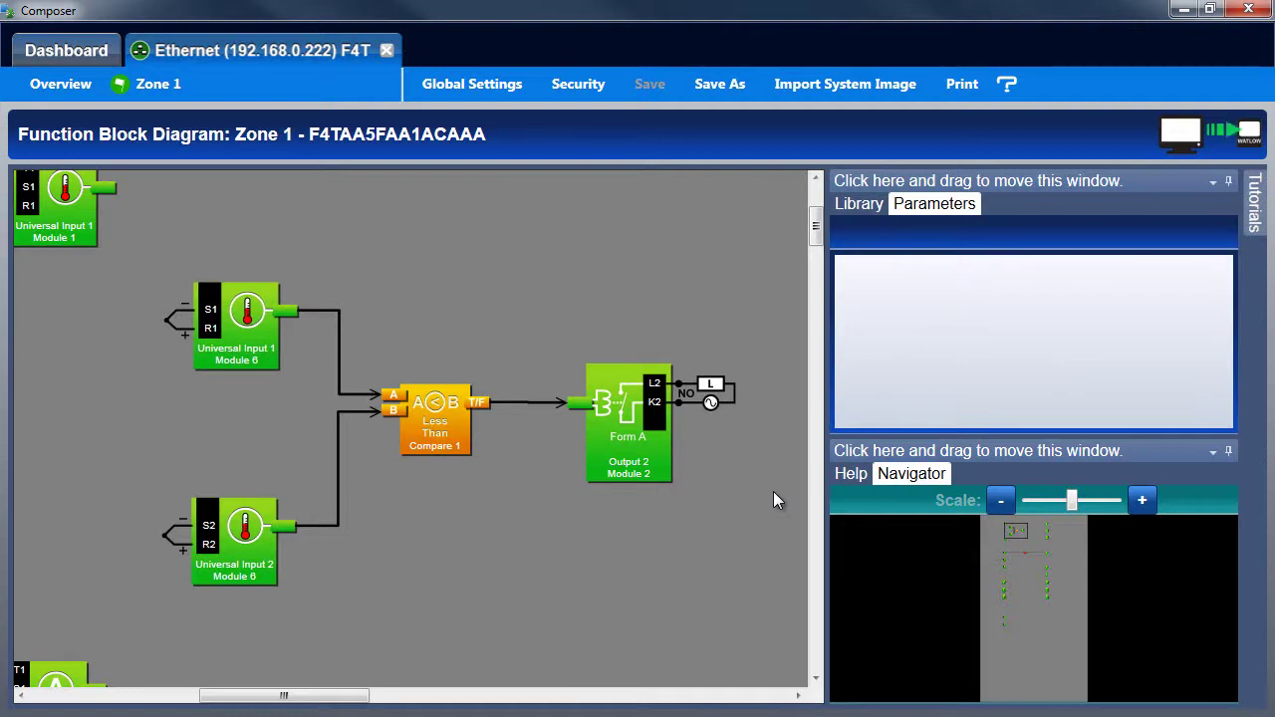
- Delete the Universal Input 1 wire and connect Compare 1's T/F output to Switched DC Output 2 Module 1
{"action": "left_click", "coordinate": [340, 350]}
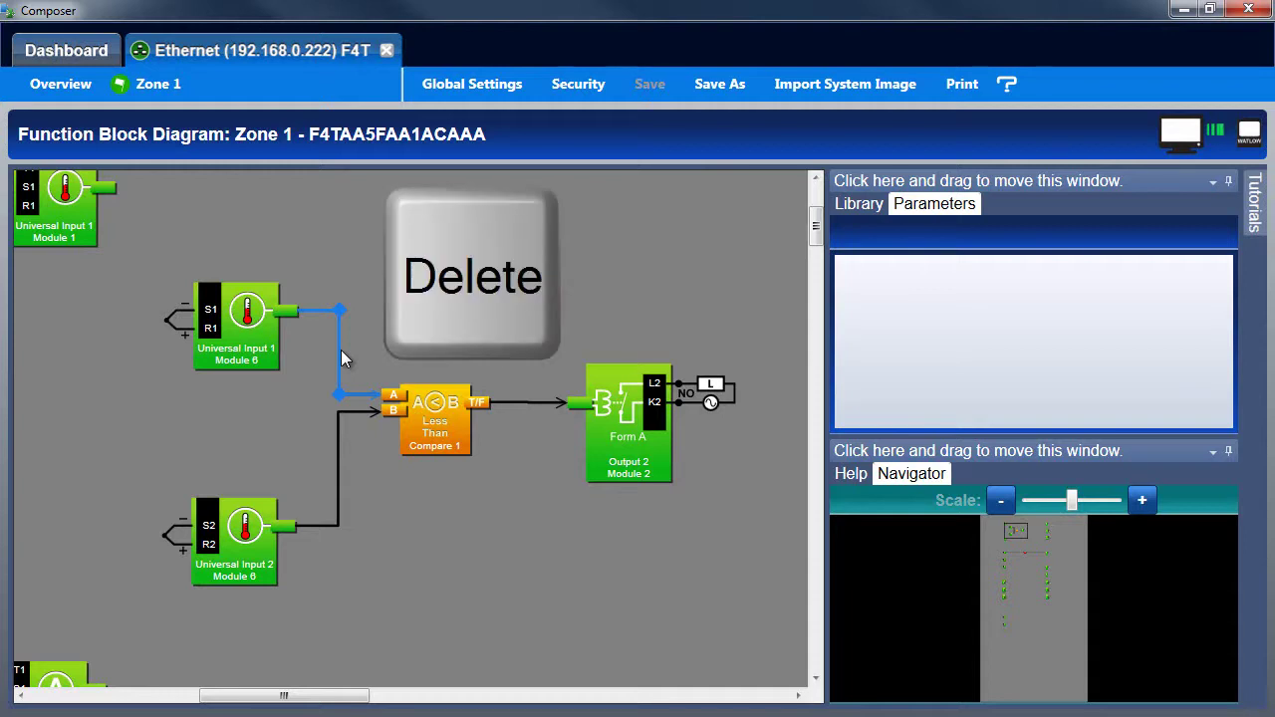
{"action": "key", "text": "Delete"}
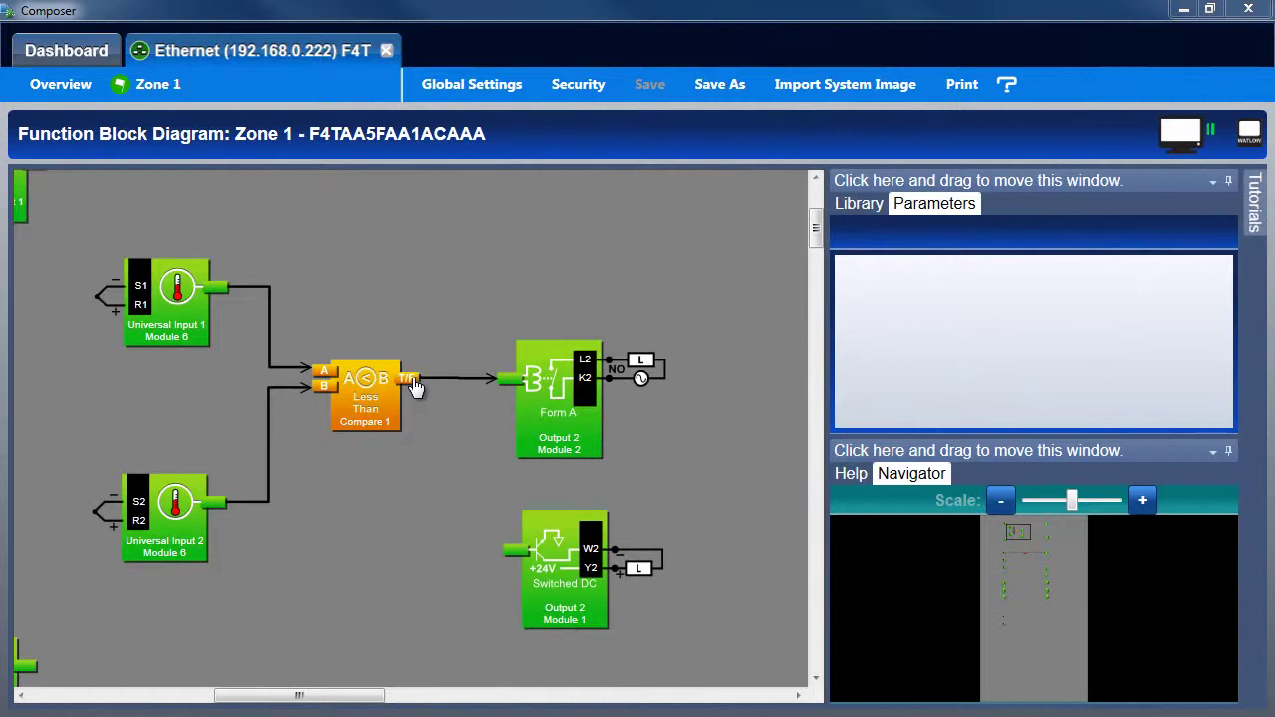
{"action": "left_click_drag", "start_coordinate": [419, 388], "coordinate": [466, 481]}
{"action": "left_click_drag", "start_coordinate": [503, 558], "coordinate": [501, 550]}
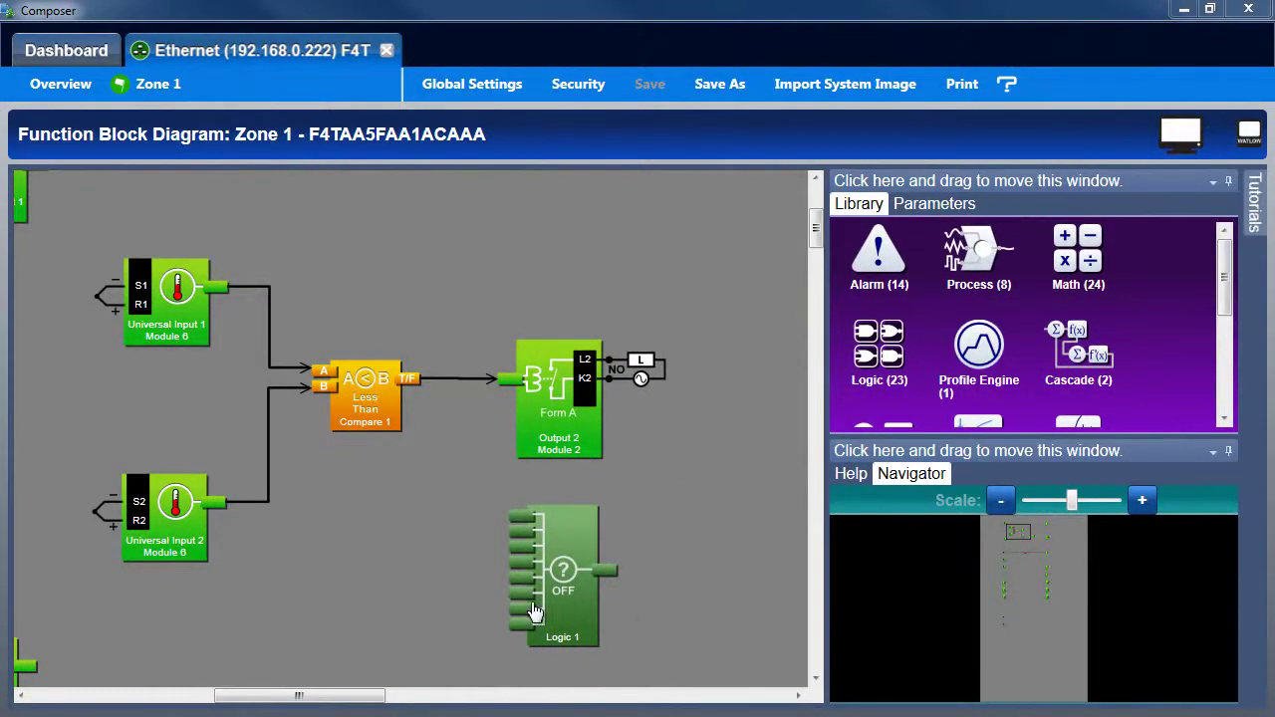
{"action": "left_click_drag", "start_coordinate": [216, 510], "coordinate": [522, 520]}
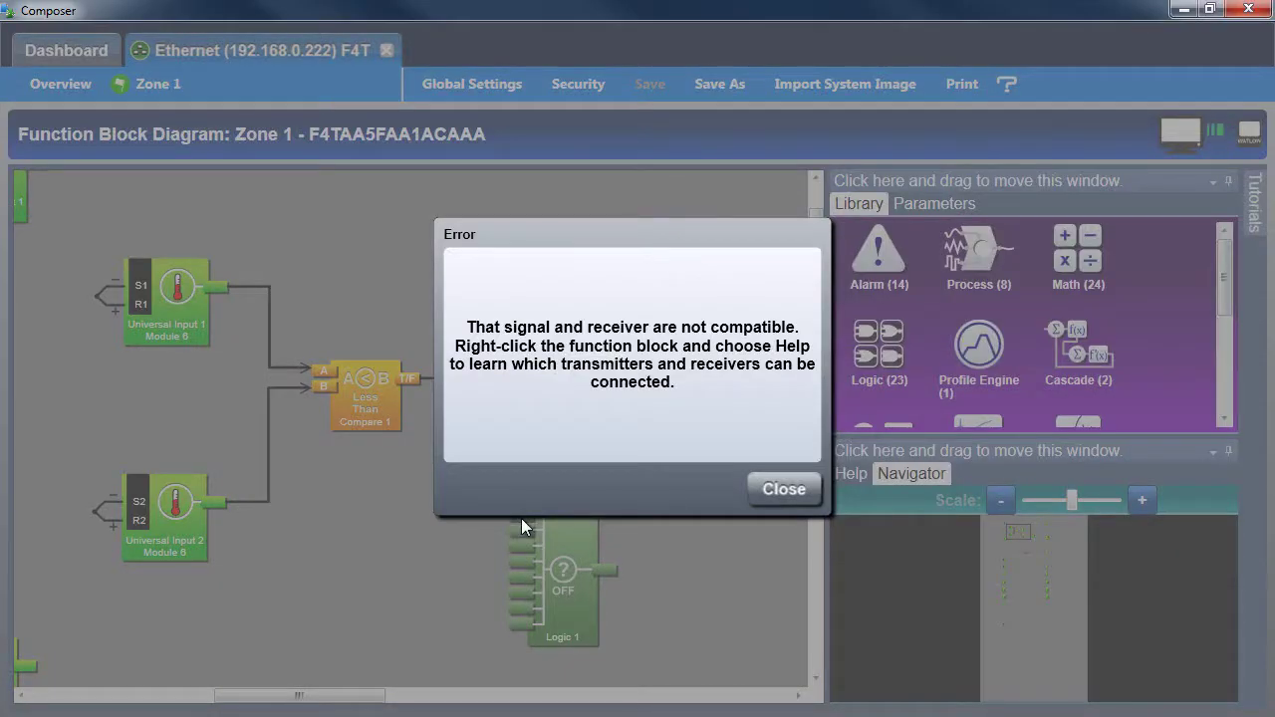
{"action": "left_click", "coordinate": [760, 489]}
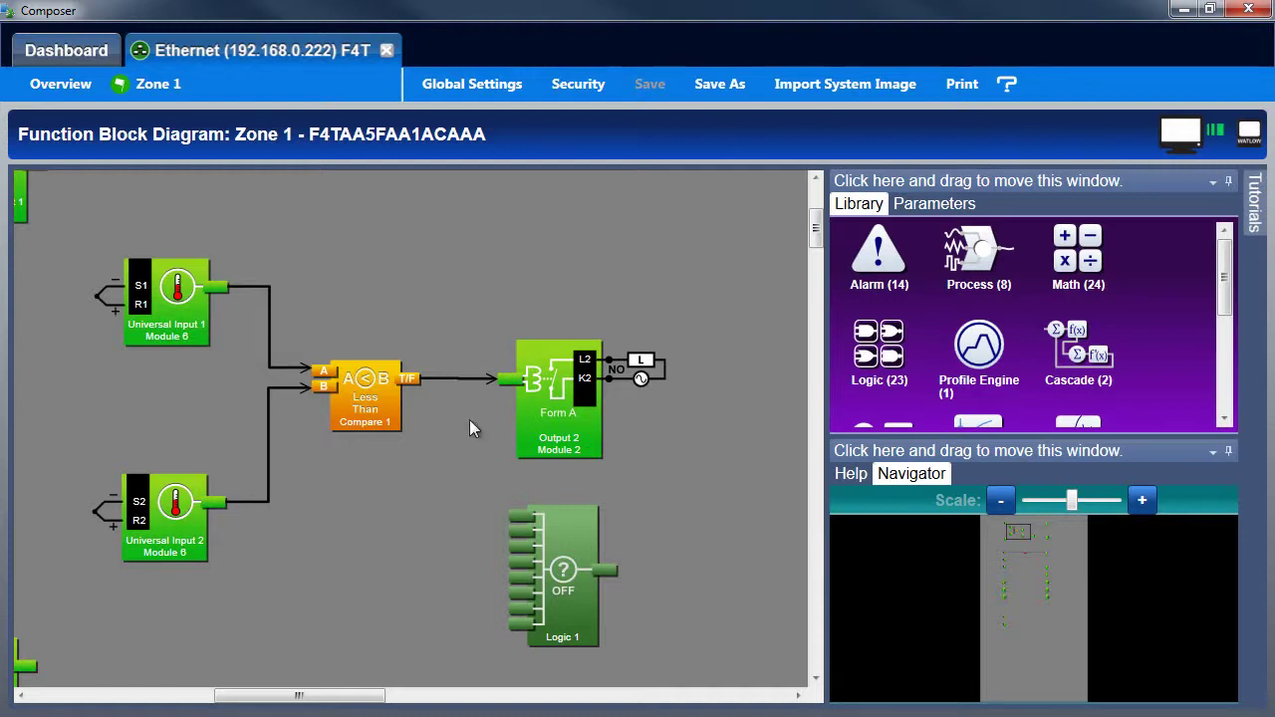
- Delete the three wires: Compare 1 to Output 2, and those into inputs A and B
{"action": "left_click", "coordinate": [458, 377]}
{"action": "key", "text": "Delete"}
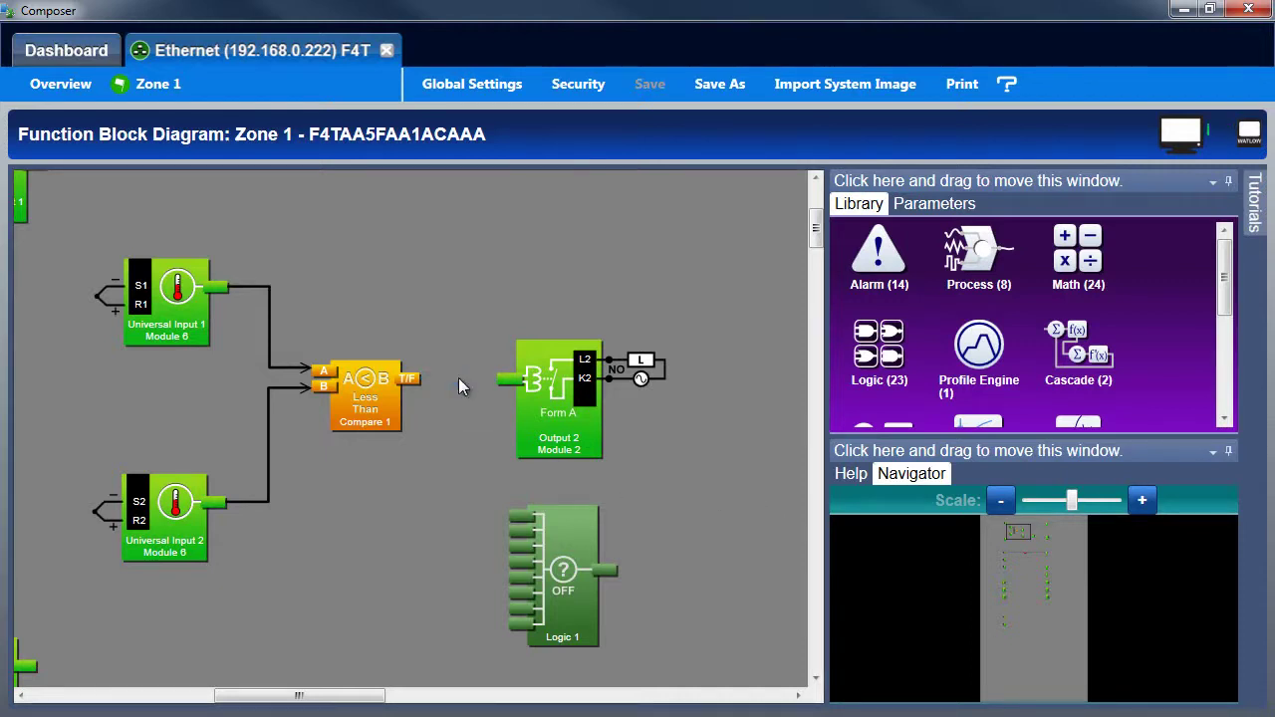
{"action": "left_click", "coordinate": [294, 373]}
{"action": "key", "text": "Delete"}
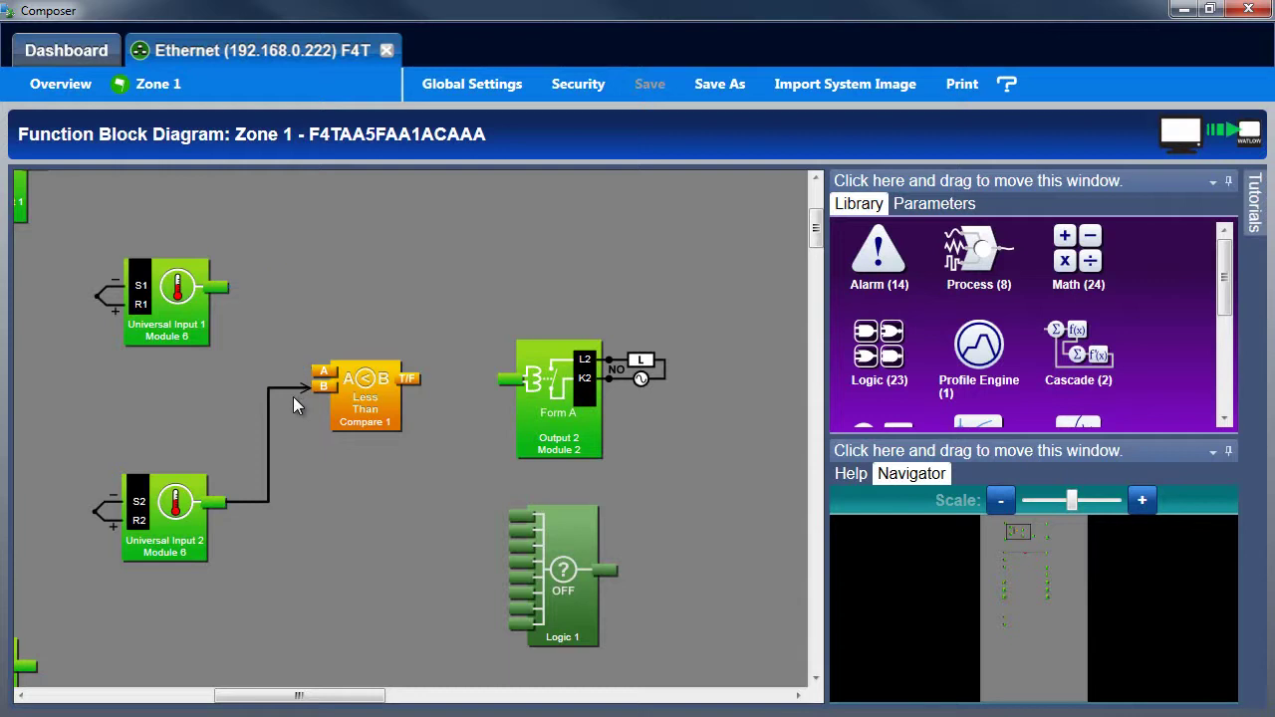
{"action": "left_click", "coordinate": [292, 388]}
{"action": "key", "text": "Delete"}
- Delete the Less Than Compare 1 block and the Logic 1 block
{"action": "left_click", "coordinate": [388, 420]}
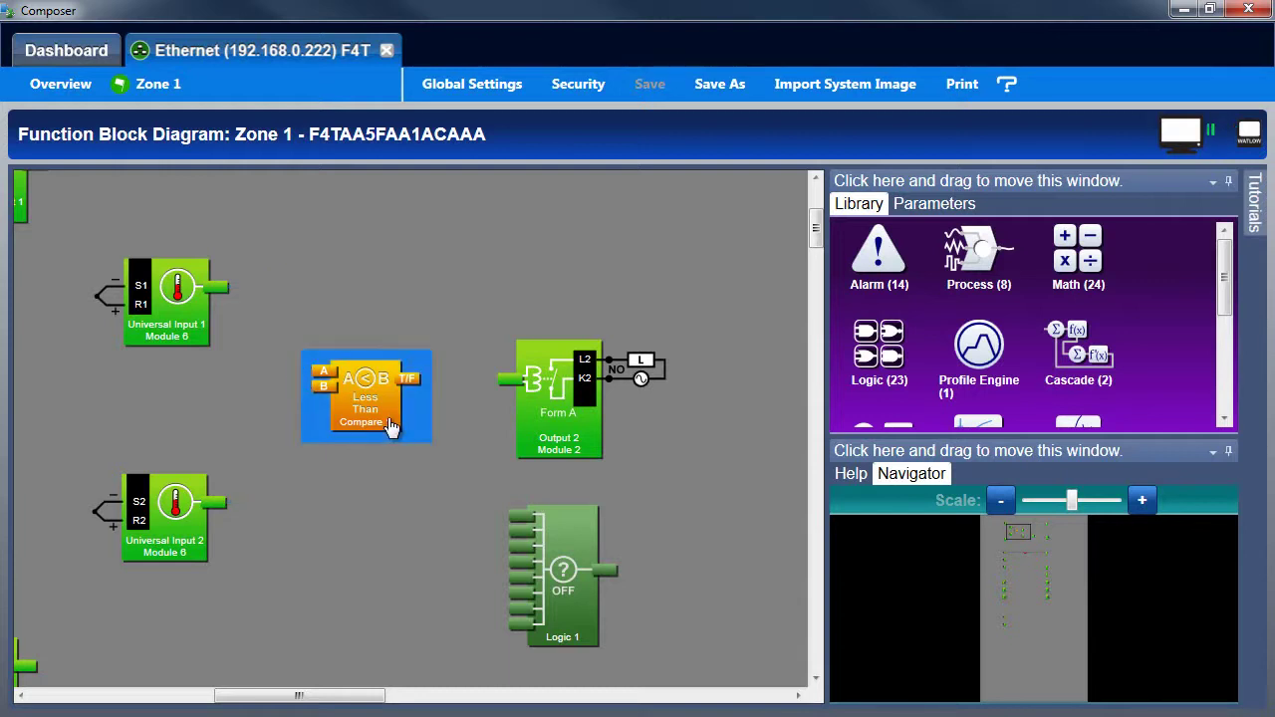
{"action": "key", "text": "Delete"}
{"action": "left_click", "coordinate": [538, 554]}
{"action": "key", "text": "Delete"}
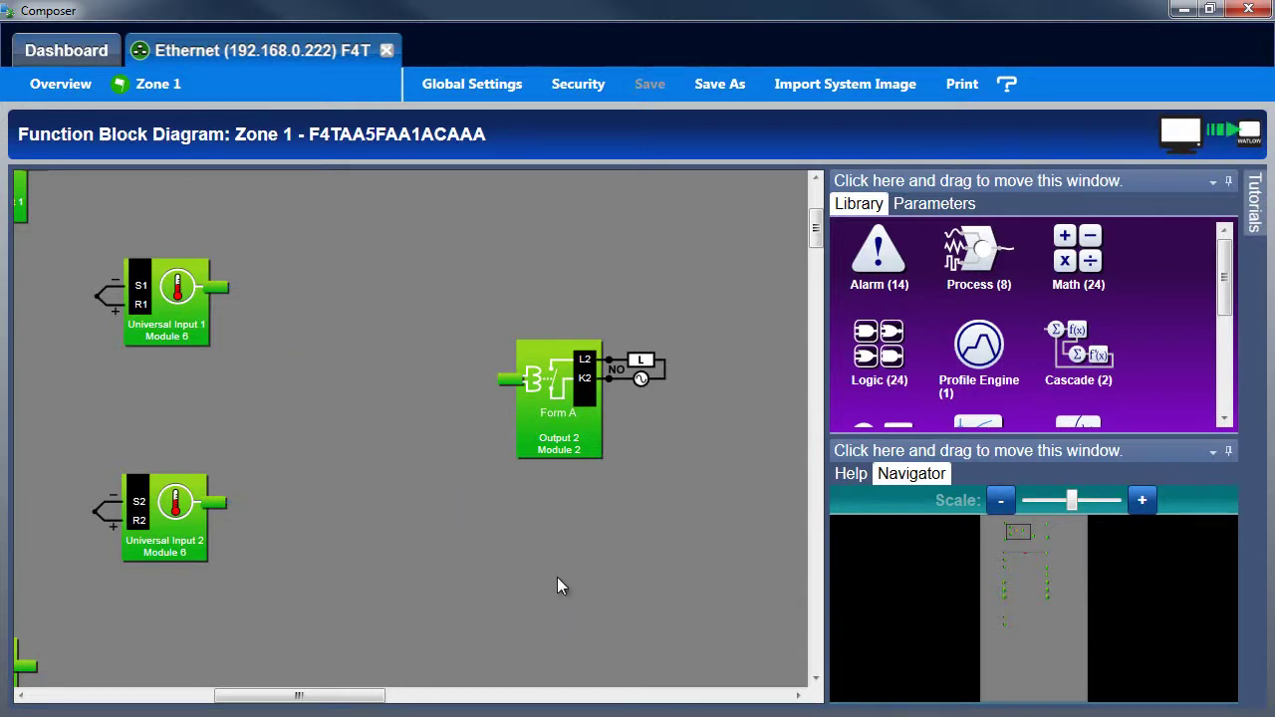